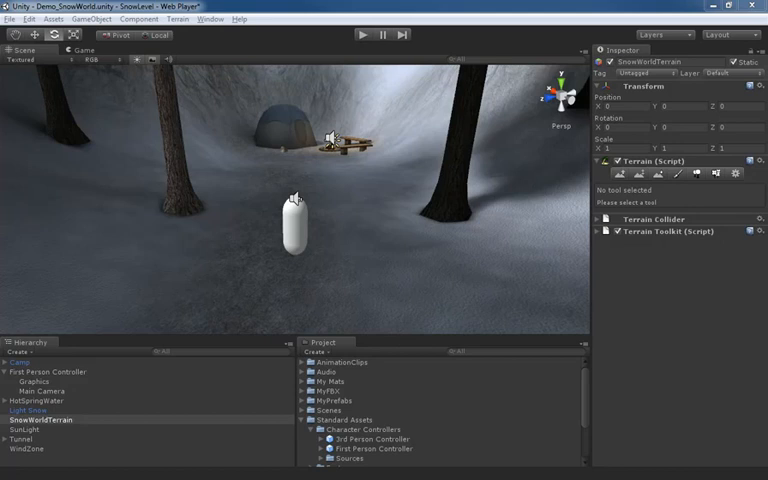
Select Main Camera under First Person Controller to show its Camera component and preview.
click(57, 393)
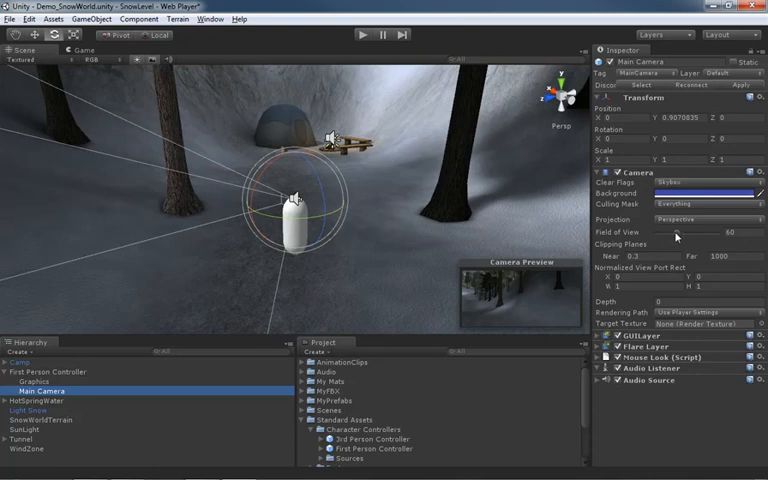
Widen the Main Camera's Field of View from 60 to about 99.75 and enter Play mode.
drag(677, 233, 682, 236)
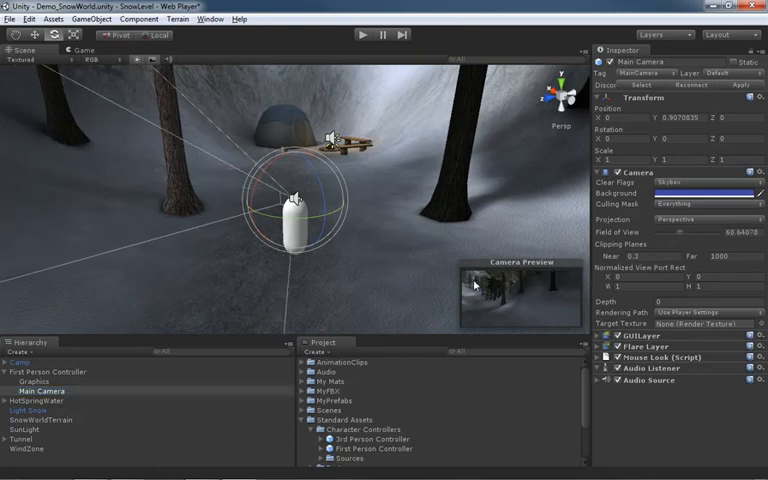
drag(680, 233, 696, 237)
click(362, 36)
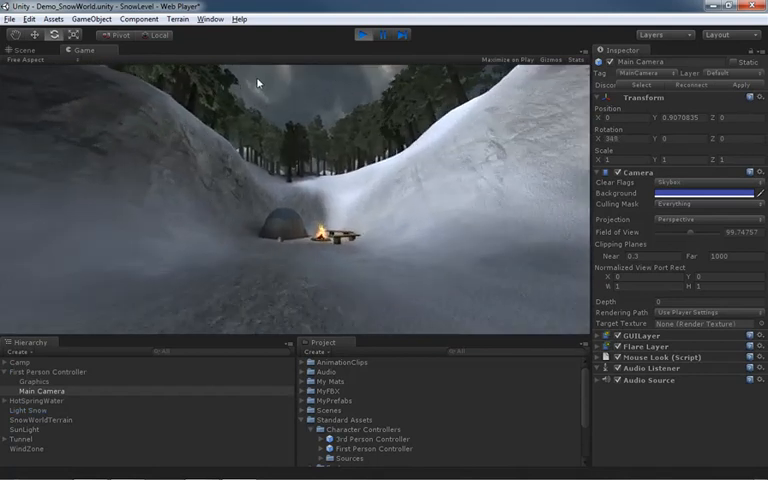
Walk from the campsite along the snowy forest path, looking around with the wide view.
key(w)
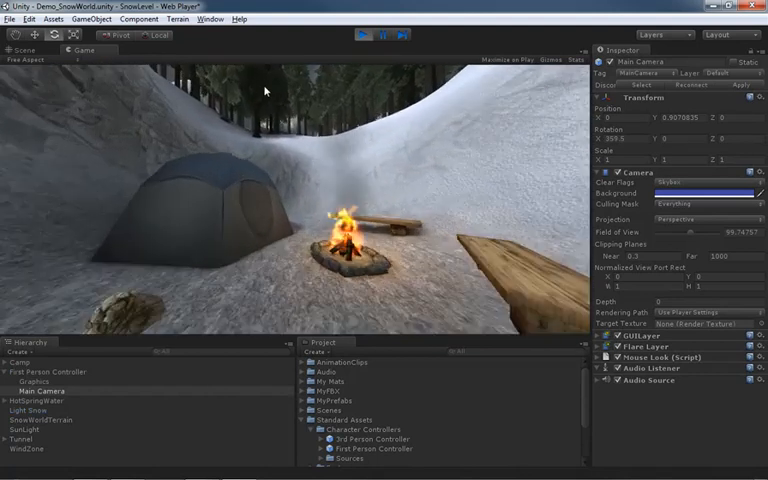
key(w)
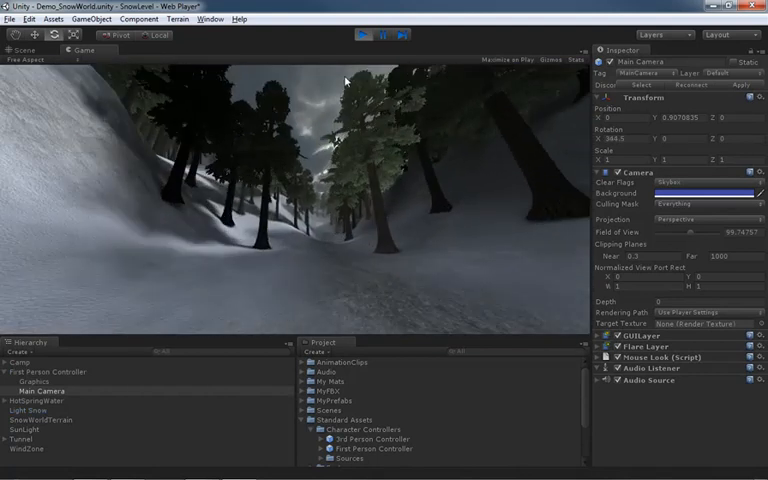
key(w)
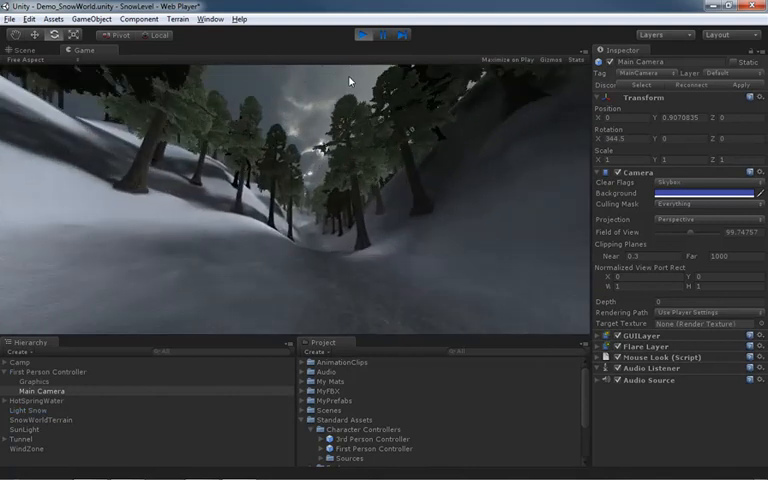
key(w)
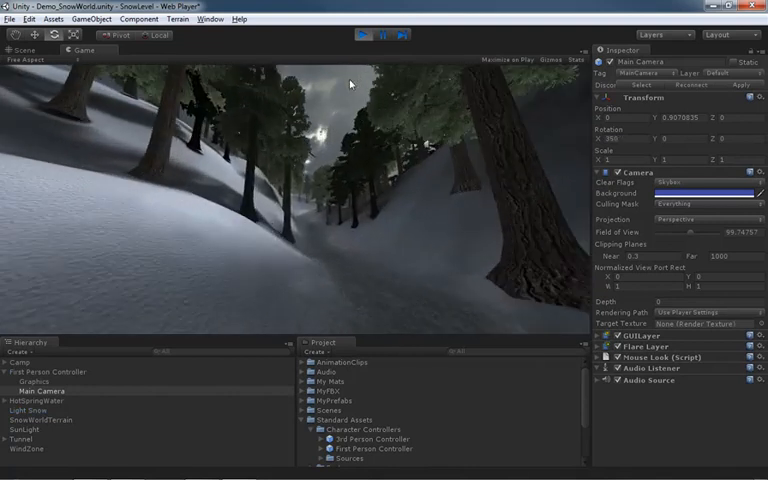
key(w)
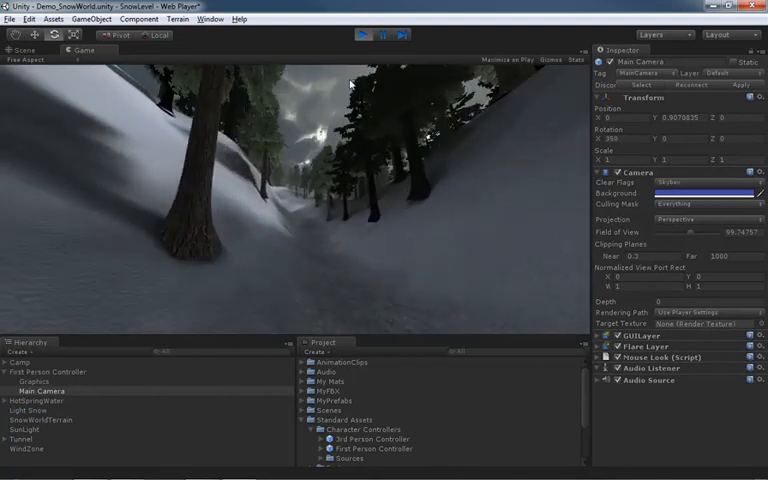
key(w)
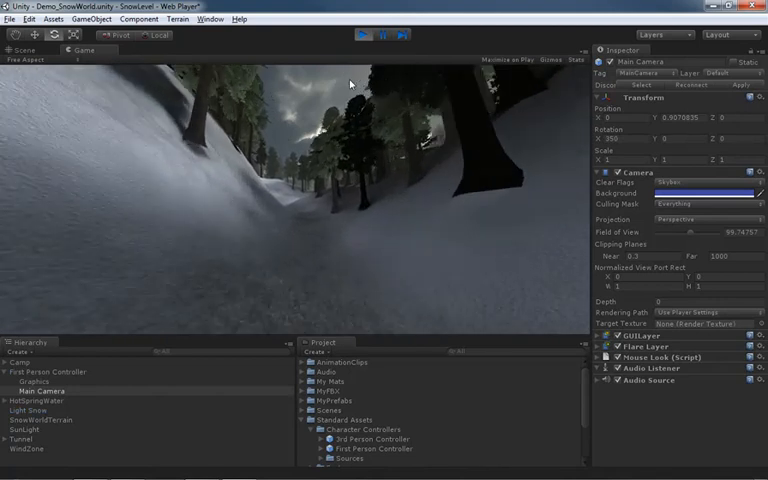
key(w)
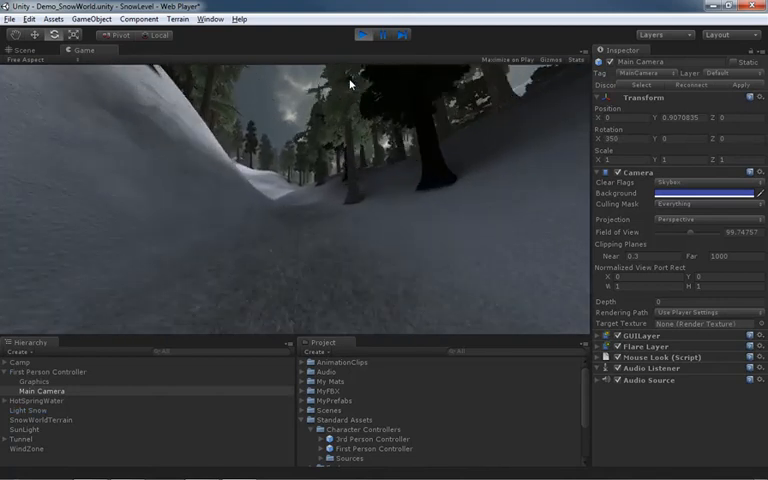
key(w)
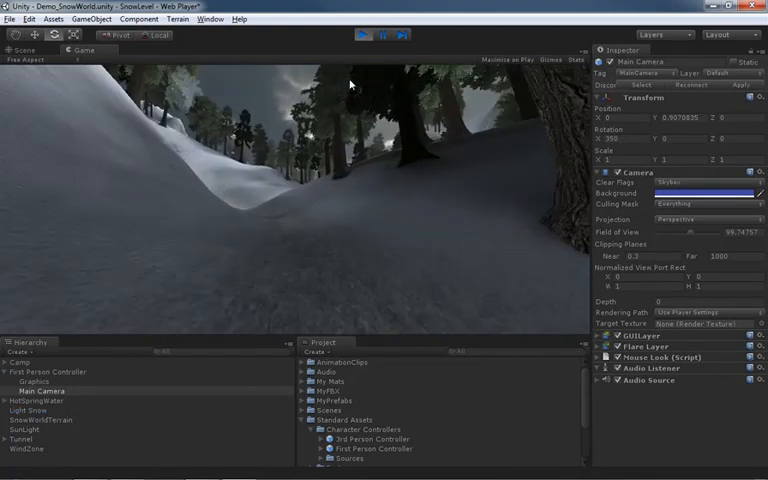
key(w)
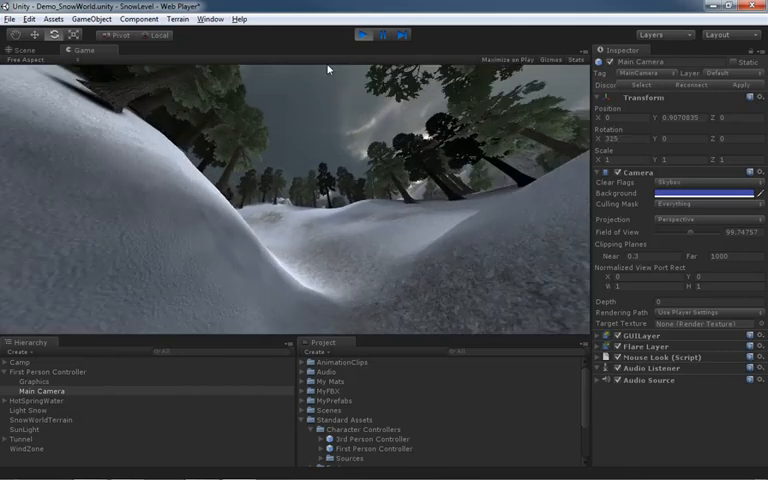
key(w)
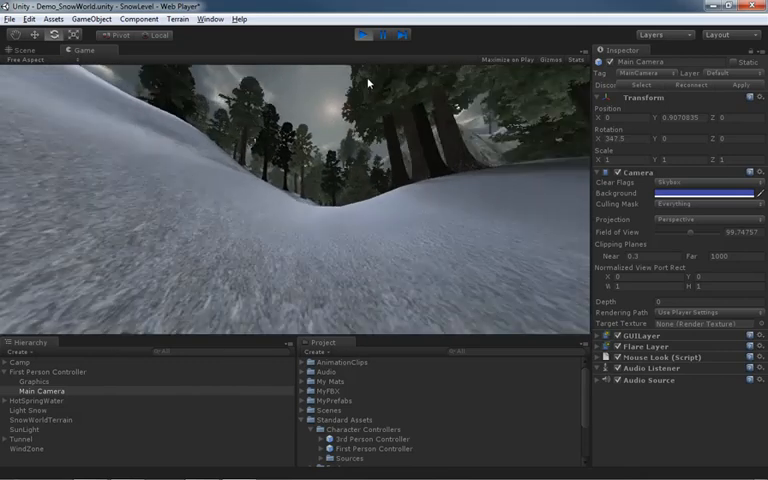
key(w)
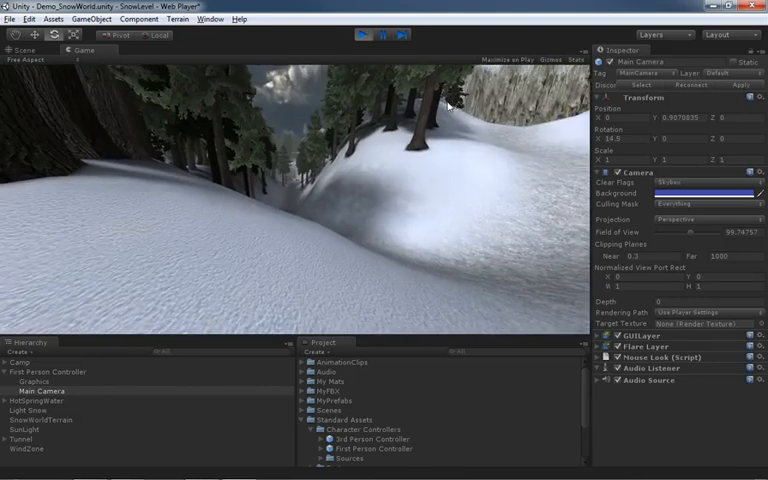
Try a lower Field of View while the game runs, then stop Play mode.
key(ctrl+1)
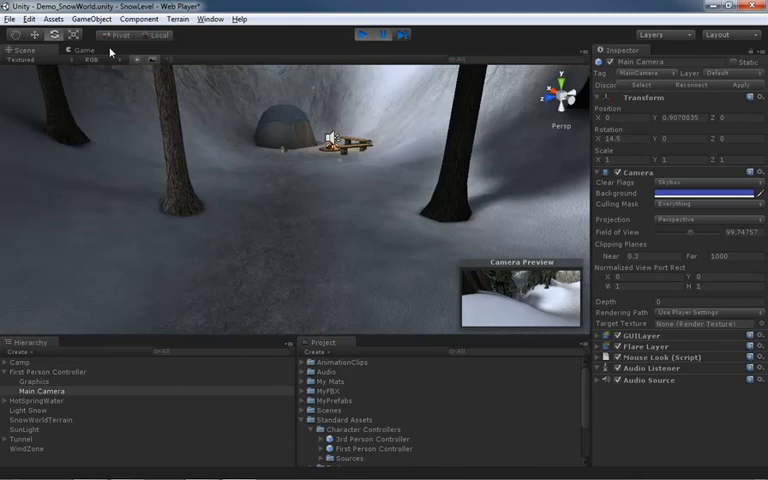
click(97, 50)
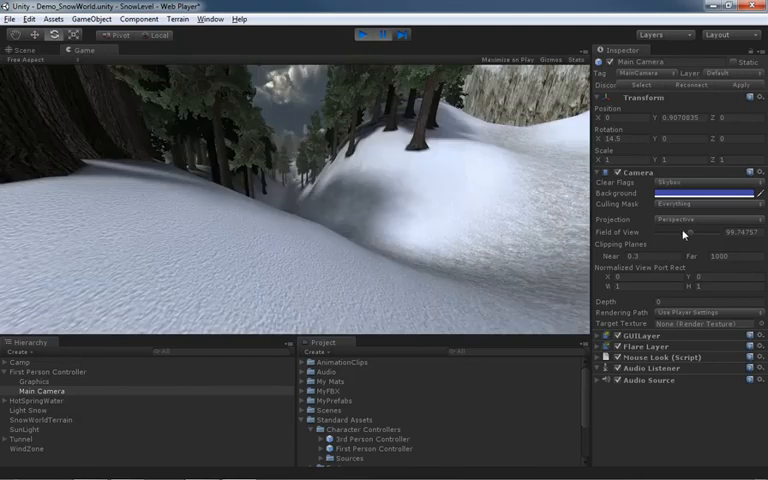
drag(688, 233, 663, 240)
click(363, 35)
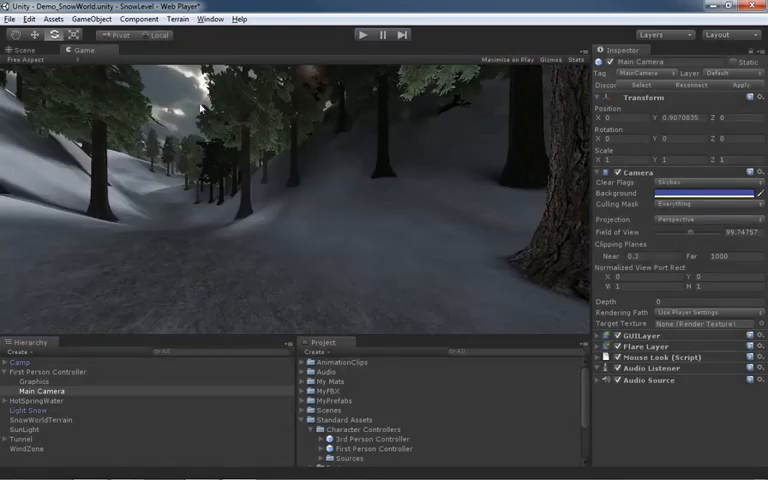
Replay and stop again, then narrow the Field of View to about 27.17.
click(361, 37)
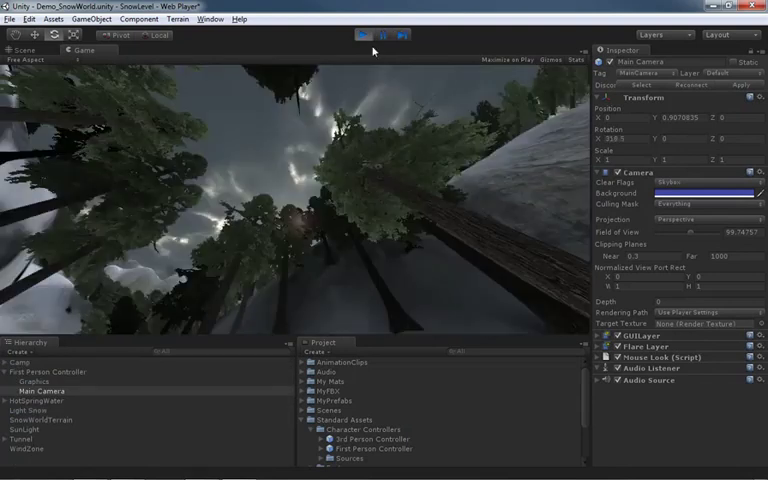
click(363, 35)
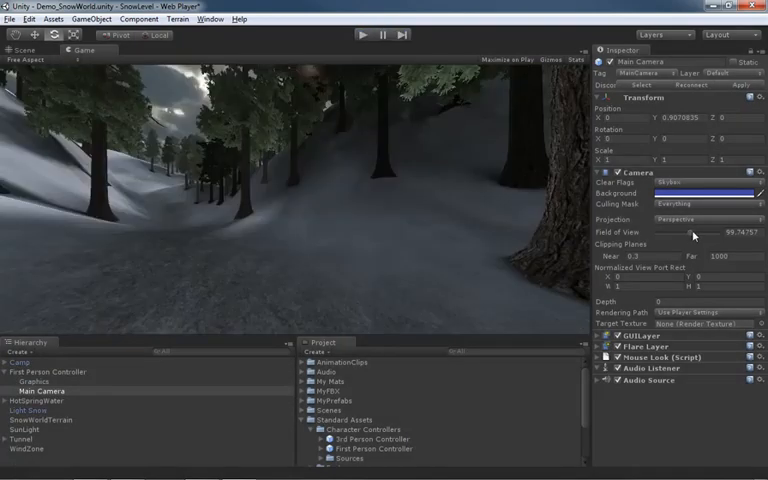
drag(693, 235, 665, 233)
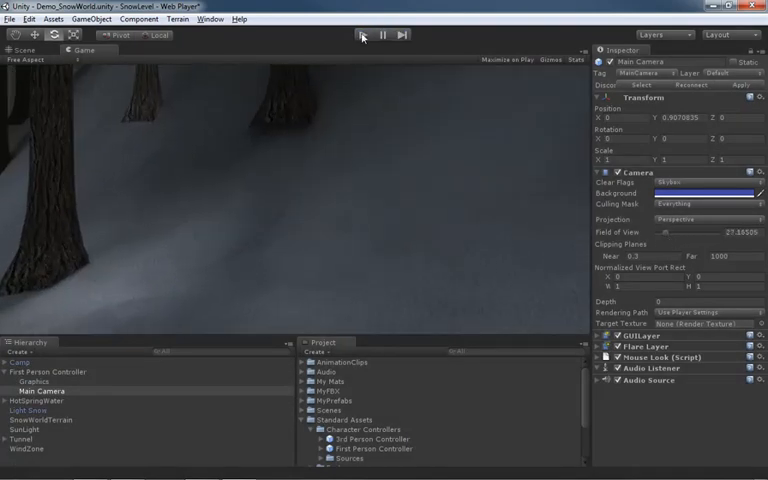
Preview the narrow 27 view by walking past the campfire through the snowy forest, then stop Play mode.
click(363, 36)
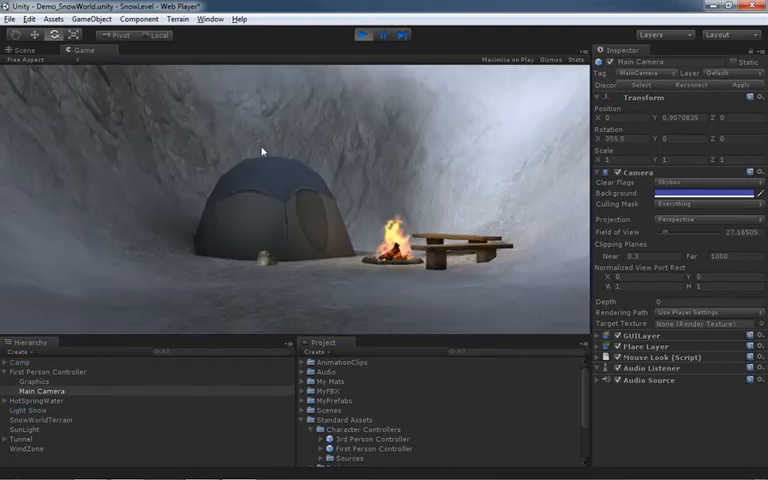
key(w)
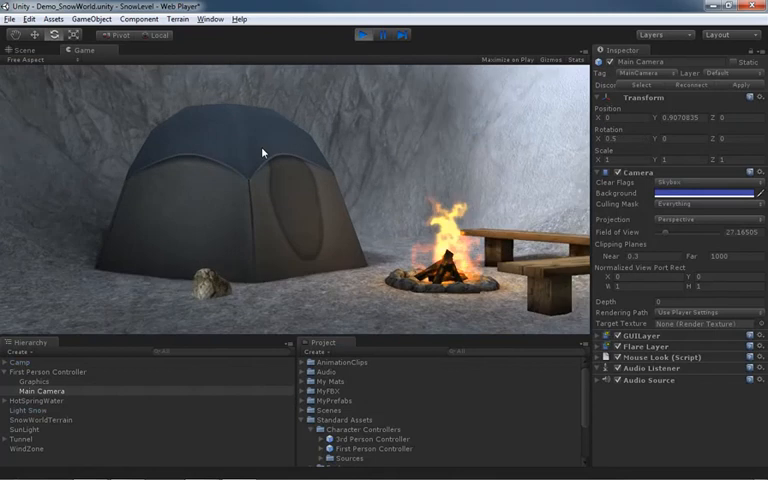
key(w)
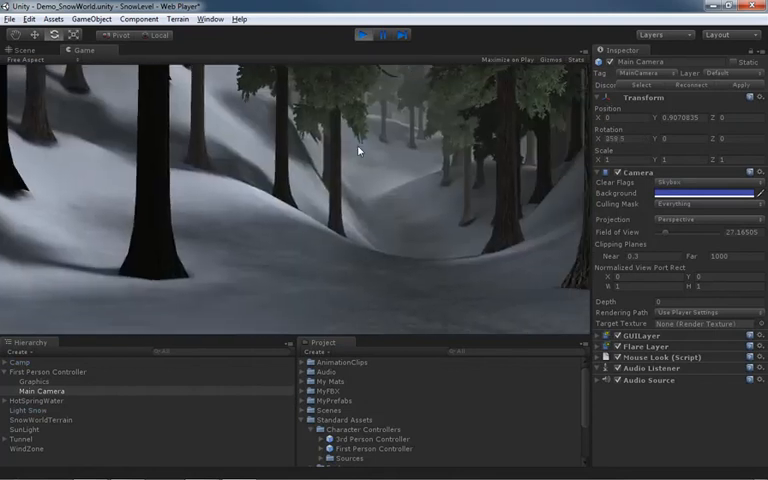
key(w)
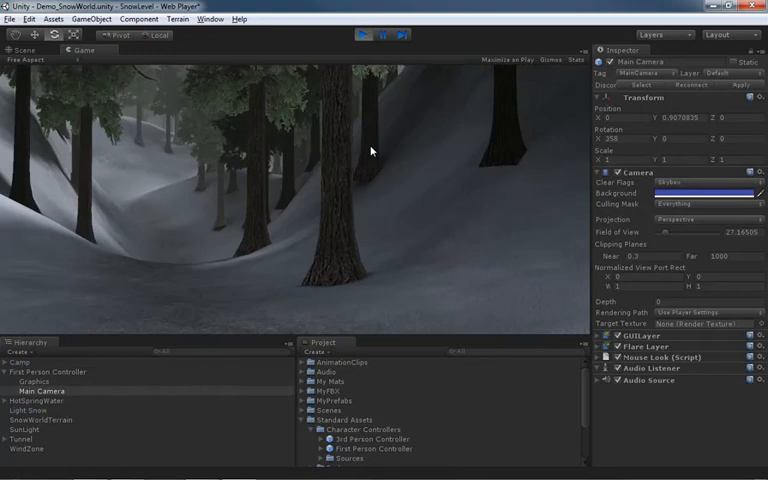
key(w)
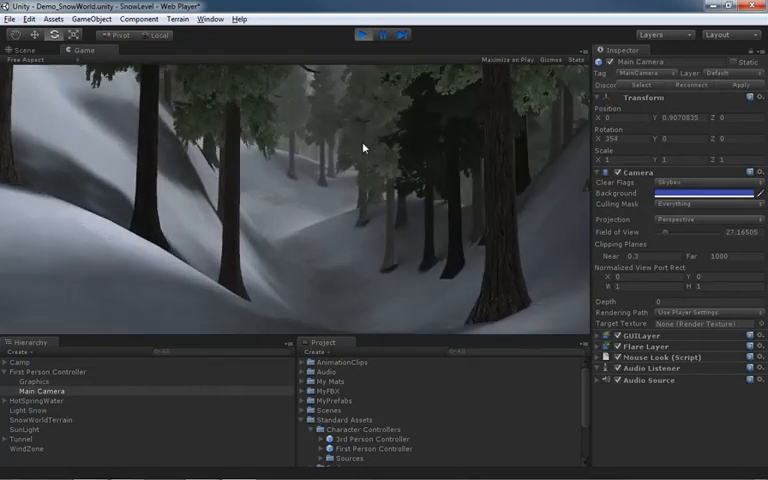
key(w)
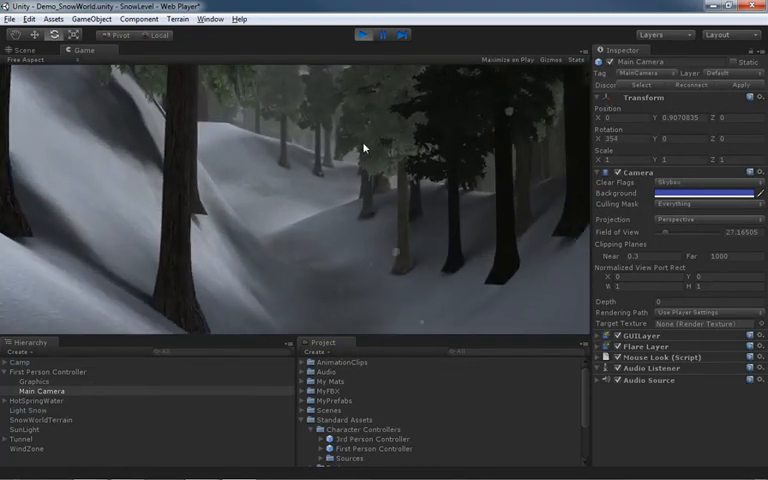
key(w)
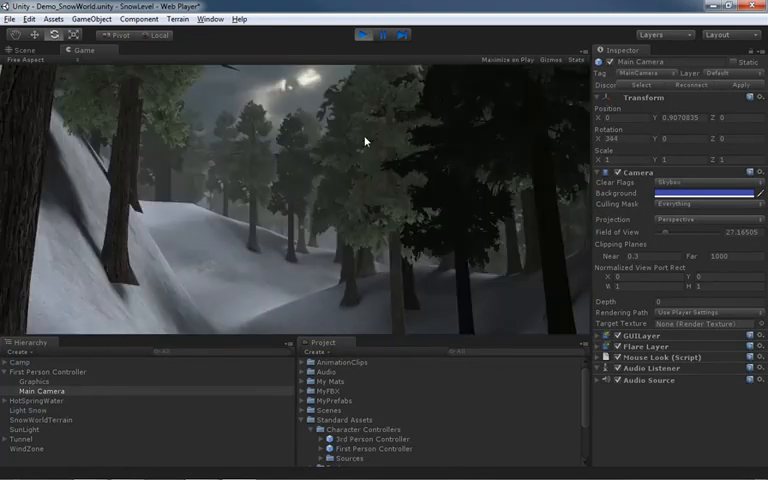
key(w)
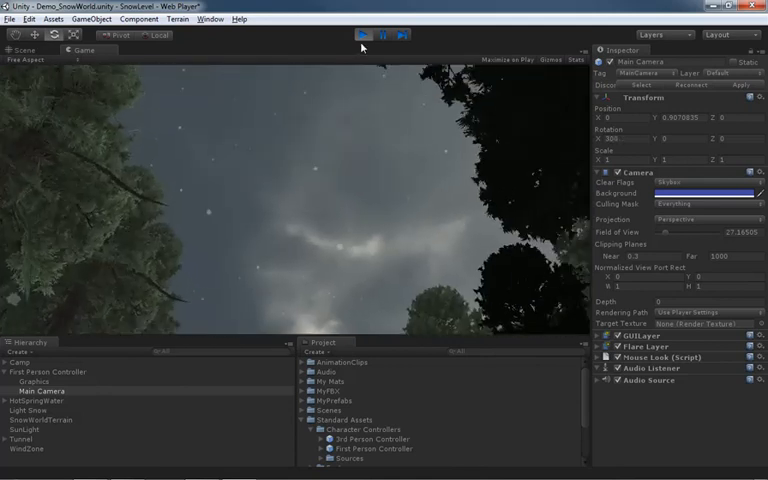
click(362, 35)
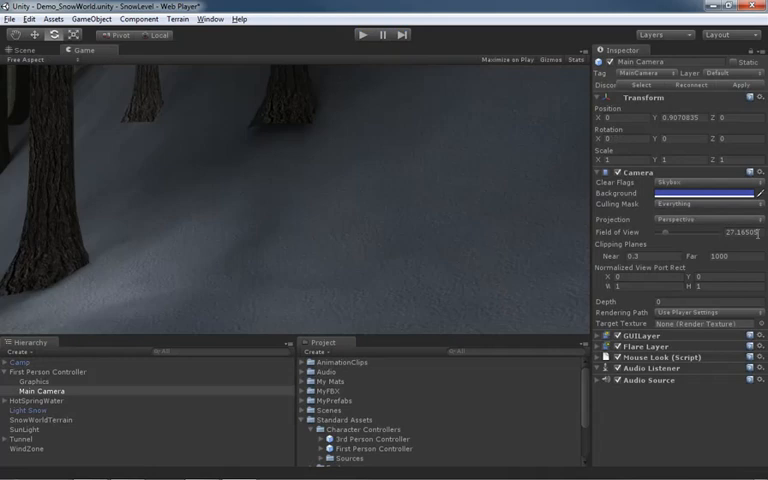
Restore the Main Camera's Field of View to 60.
click(721, 234)
text(60)
key(Return)
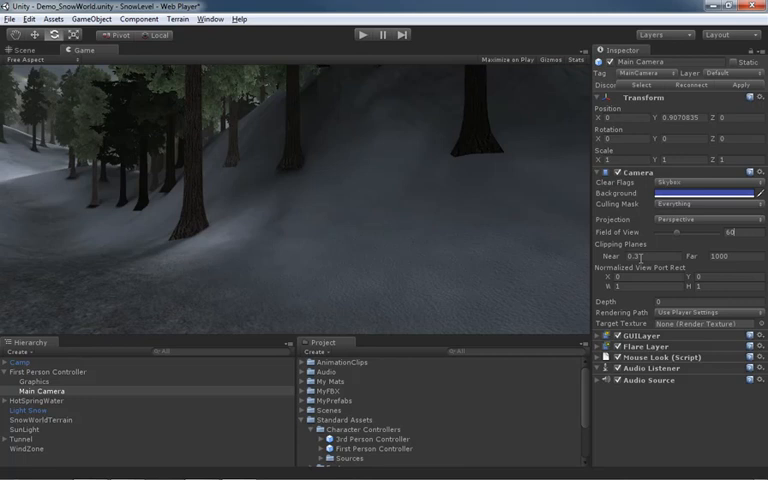
Set the Near clipping plane to 10 and orbit the Scene view to inspect the clipped frustum.
click(38, 50)
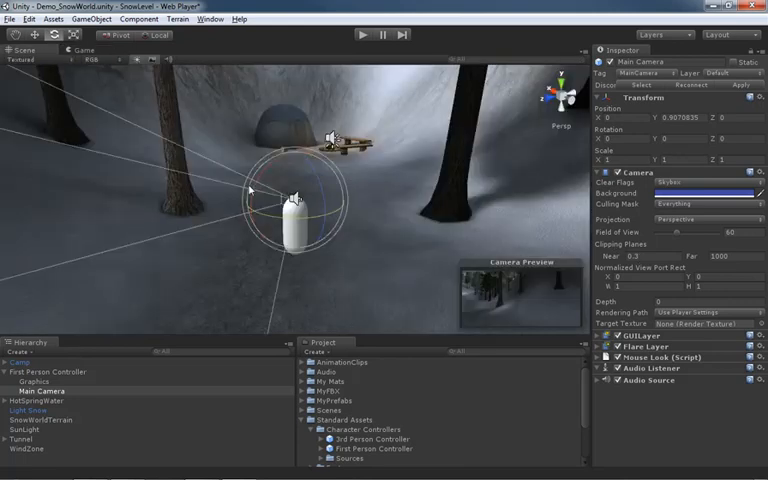
mouse_move(254, 190)
alt+mouse_down()
mouse_move(370, 202)
mouse_move(172, 198)
mouse_move(214, 201)
mouse_move(94, 173)
mouse_move(133, 107)
mouse_move(190, 208)
mouse_move(305, 204)
mouse_move(38, 194)
mouse_move(288, 189)
mouse_move(307, 238)
mouse_move(200, 200)
mouse_move(280, 168)
mouse_move(269, 206)
mouse_move(329, 180)
mouse_move(174, 191)
mouse_move(103, 151)
mouse_move(79, 101)
mouse_move(257, 189)
mouse_move(222, 131)
alt+mouse_up()
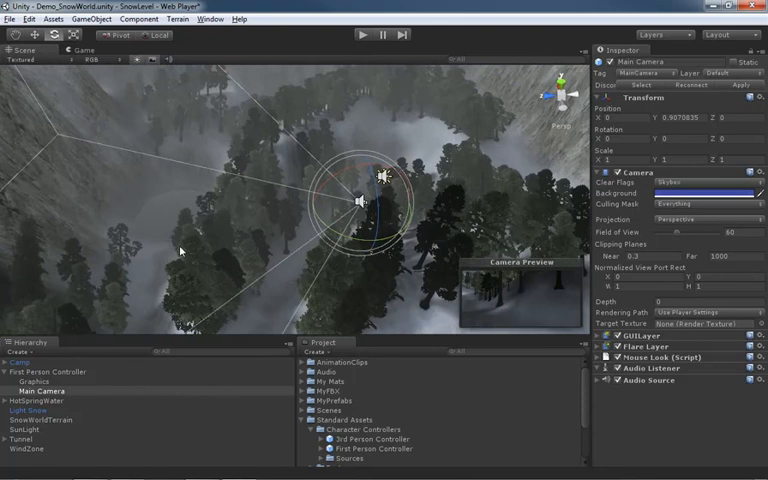
click(739, 257)
click(646, 256)
text(10)
mouse_move(522, 236)
alt+mouse_down()
mouse_move(387, 137)
mouse_move(334, 154)
mouse_move(334, 177)
mouse_move(295, 171)
mouse_move(377, 183)
mouse_move(384, 195)
mouse_move(343, 158)
mouse_move(357, 168)
mouse_move(318, 158)
mouse_move(454, 171)
mouse_move(385, 186)
mouse_move(435, 180)
mouse_move(398, 178)
alt+mouse_up()
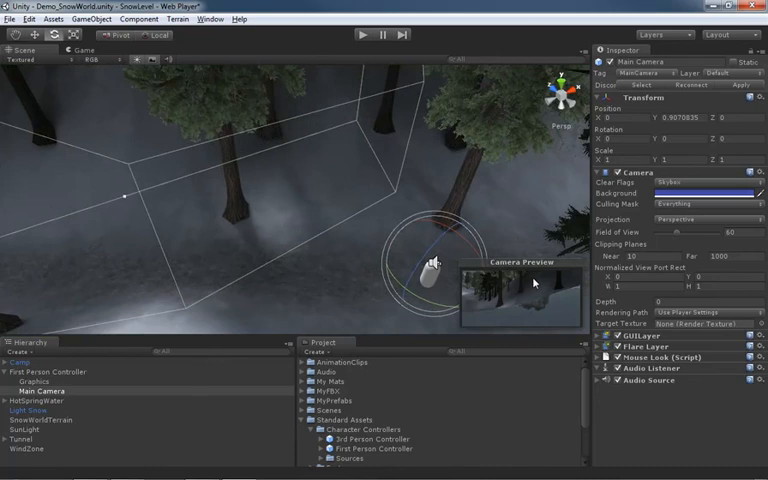
click(363, 36)
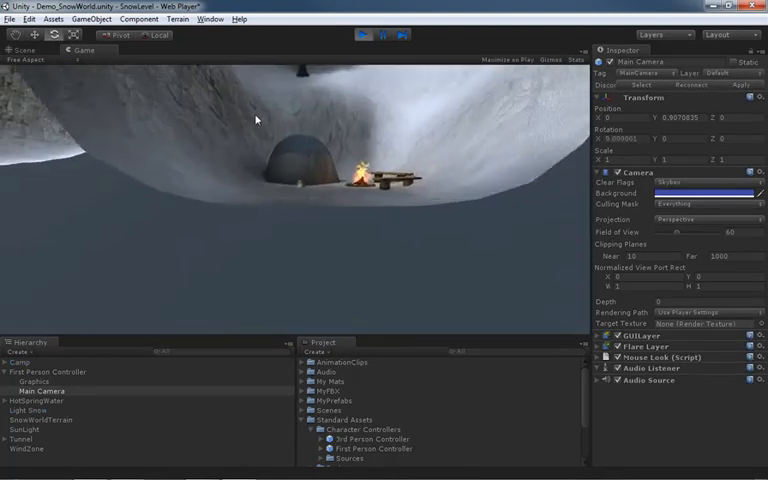
key(w)
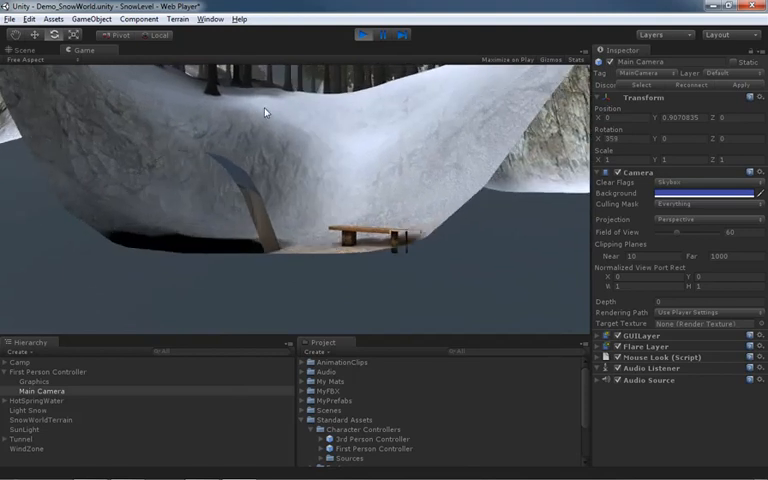
key(w)
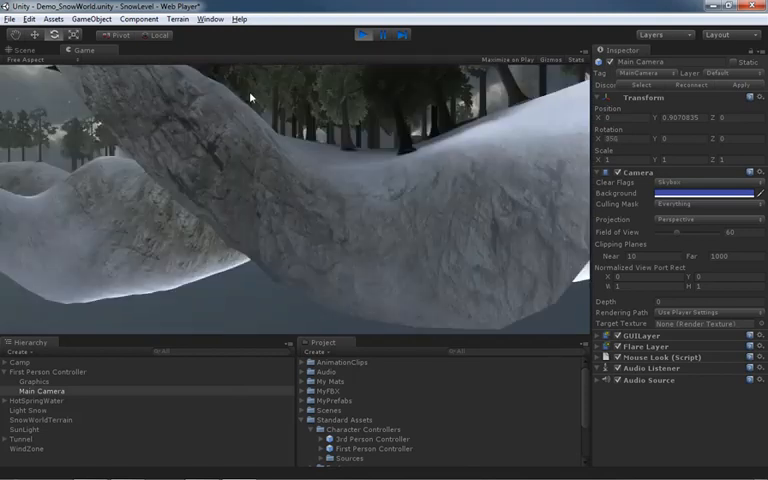
click(363, 34)
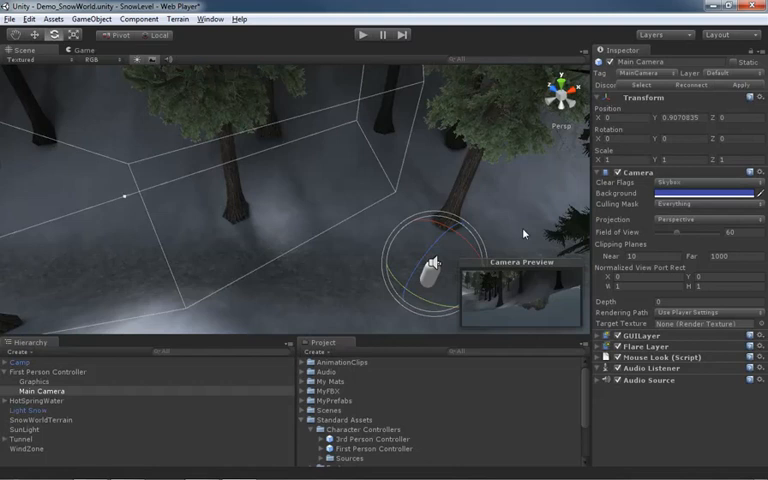
Set Near clipping to 0.3 and Far to 15, shortening the camera frustum.
click(631, 256)
text(0.3)
key(Tab)
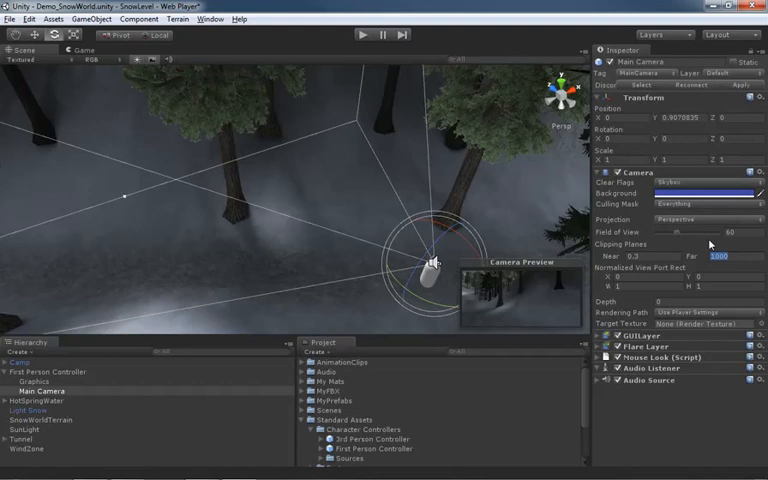
text(15)
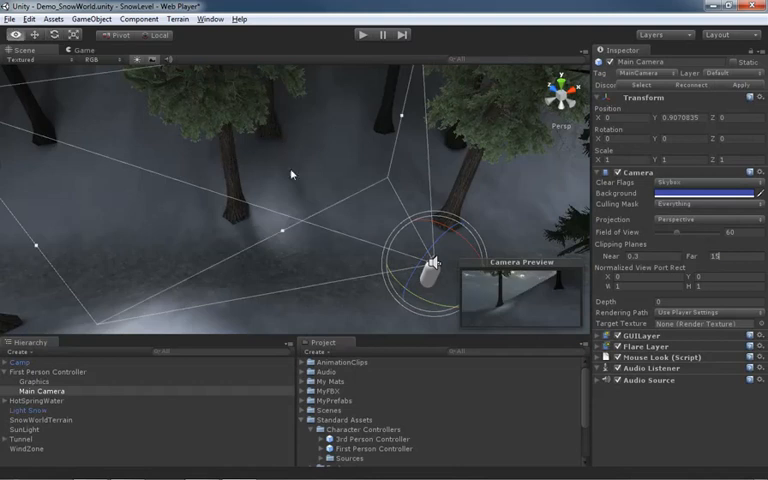
mouse_move(221, 80)
alt+mouse_down()
mouse_move(360, 134)
mouse_move(403, 130)
alt+mouse_up()
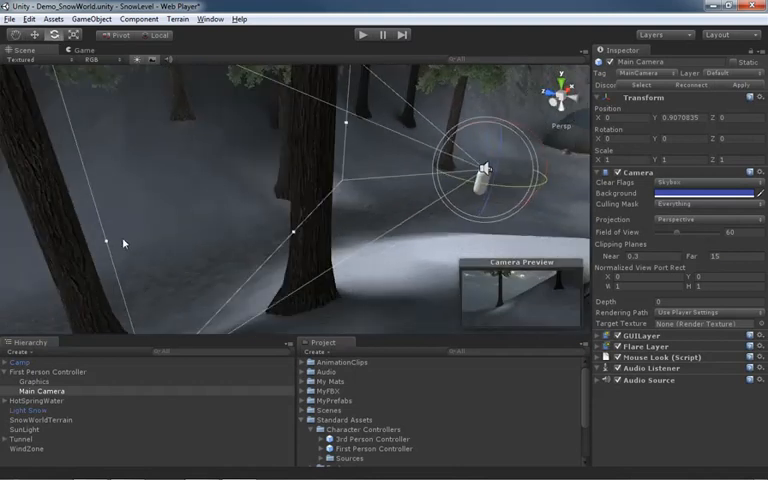
Pull a frustum handle inward to narrow the Field of View to about 32.59.
mouse_move(108, 243)
alt+mouse_down()
mouse_move(206, 162)
mouse_move(206, 177)
mouse_move(310, 238)
alt+mouse_up()
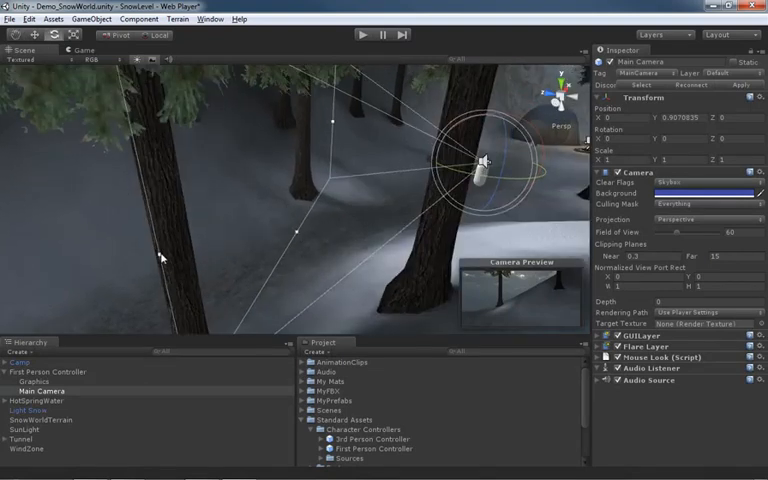
mouse_move(162, 256)
mouse_down()
mouse_move(279, 218)
mouse_move(216, 250)
mouse_move(271, 215)
mouse_move(204, 266)
mouse_move(267, 209)
mouse_move(242, 223)
mouse_move(278, 199)
mouse_move(298, 207)
mouse_move(298, 196)
mouse_up()
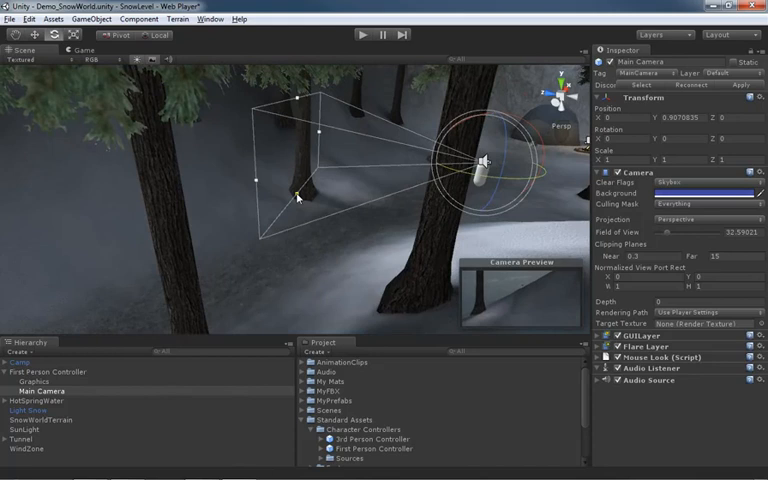
Widen the frustum handle outward and set Field of View back to exactly 60.
drag(297, 197, 296, 224)
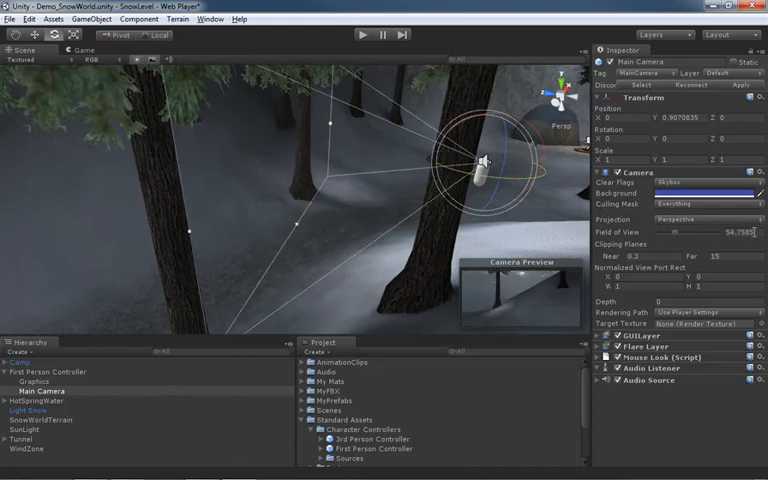
click(690, 233)
text(60)
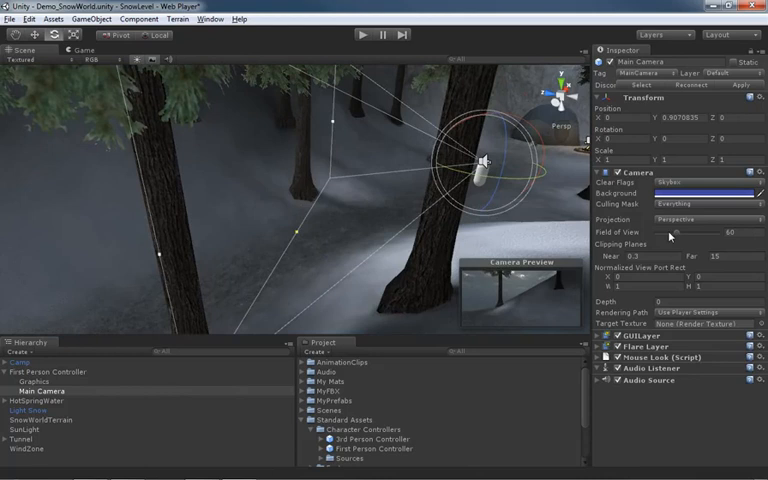